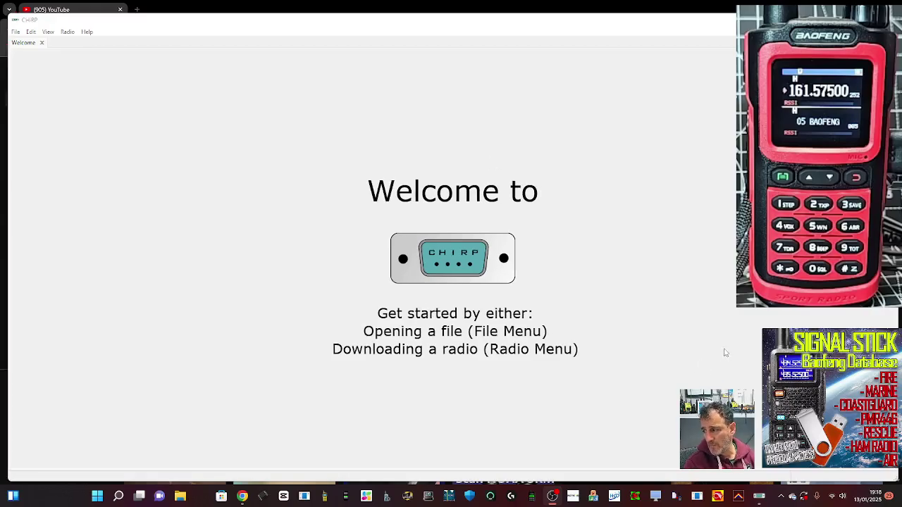
Step: Start a download from the radio, check the available COM ports, and move the settings dialog left
{"action": "left_click", "coordinate": [68, 32]}
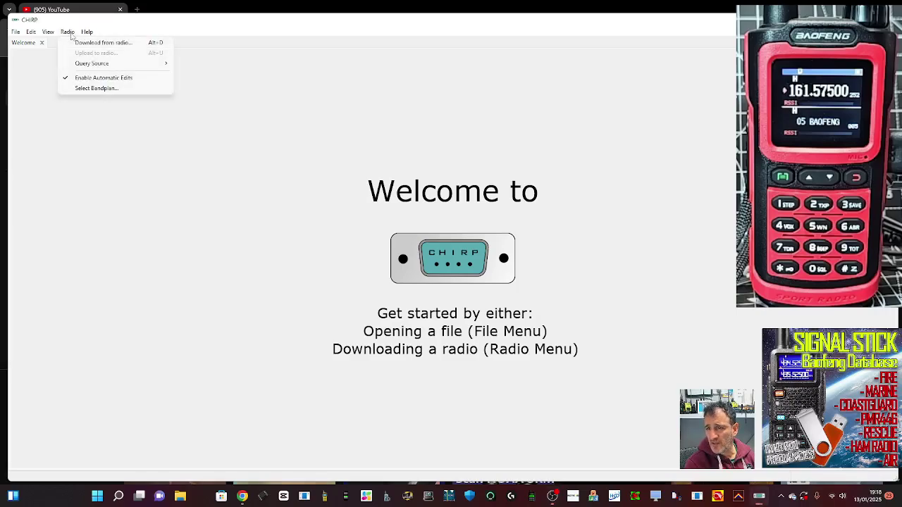
{"action": "left_click", "coordinate": [82, 42]}
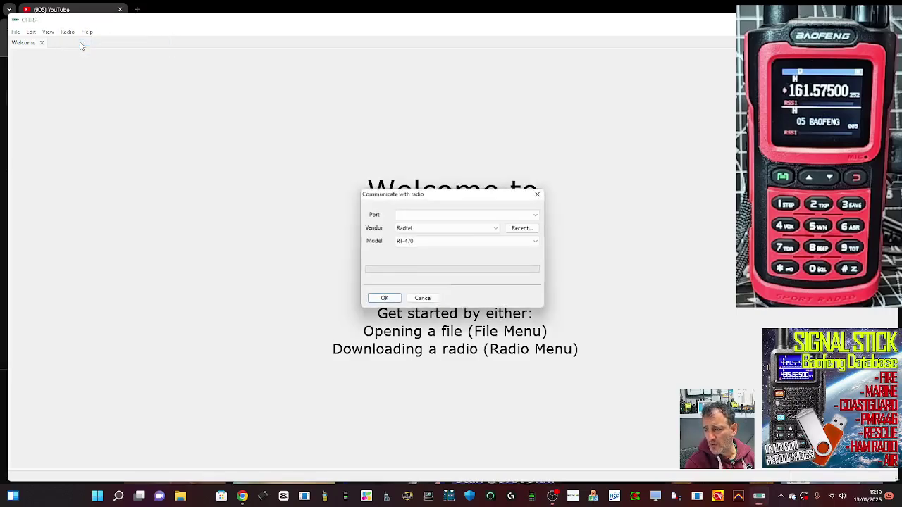
{"action": "left_click", "coordinate": [487, 213]}
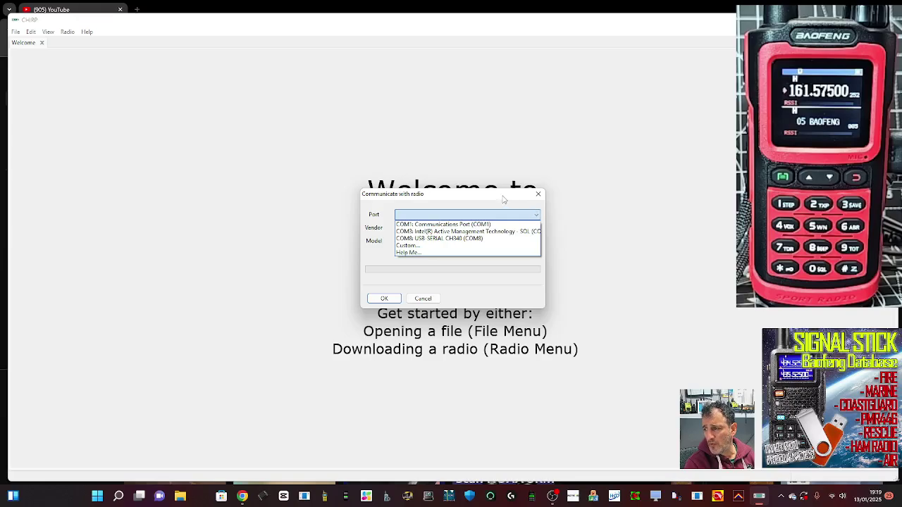
{"action": "left_click", "coordinate": [504, 200]}
{"action": "left_click_drag", "start_coordinate": [503, 200], "coordinate": [272, 176]}
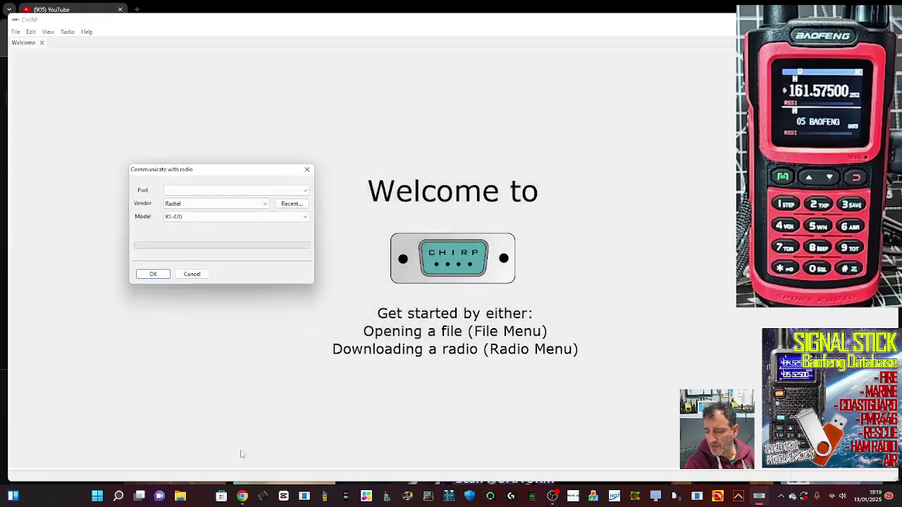
Step: Open Device Manager and expand Ports (COM & LPT) to find the USB-SERIAL CH340 cable on COM8
{"action": "right_click", "coordinate": [98, 496]}
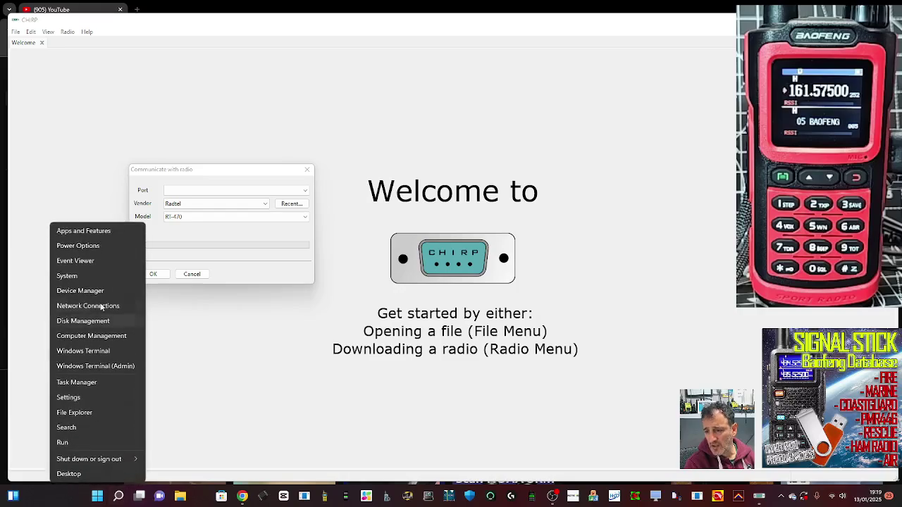
{"action": "left_click", "coordinate": [99, 291]}
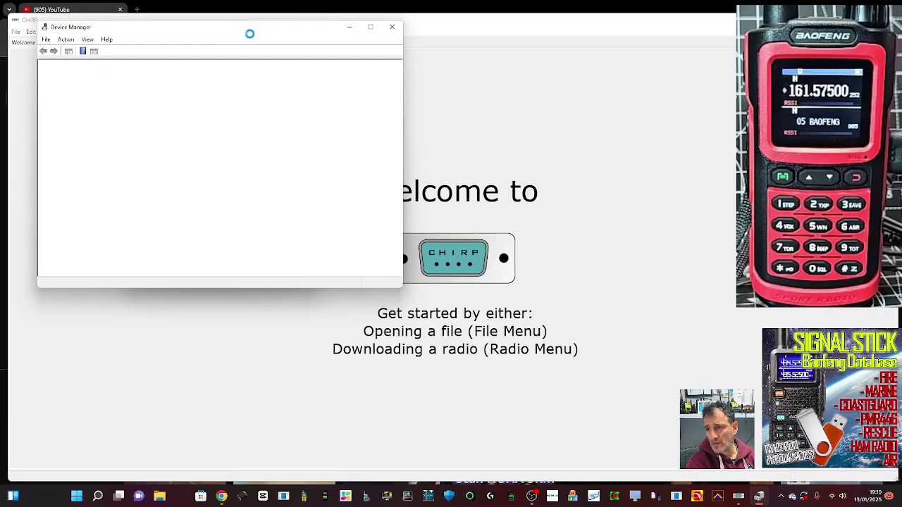
{"action": "left_click_drag", "start_coordinate": [252, 33], "coordinate": [256, 84]}
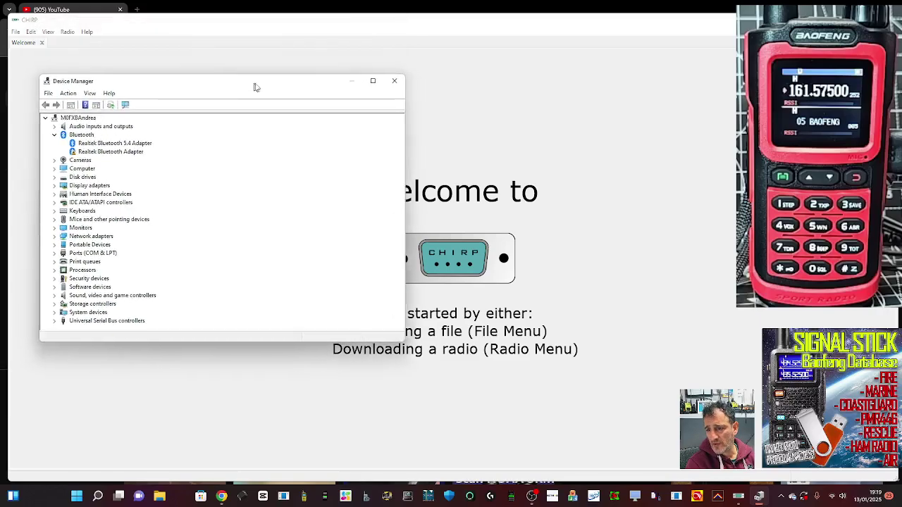
{"action": "double_click", "coordinate": [113, 253]}
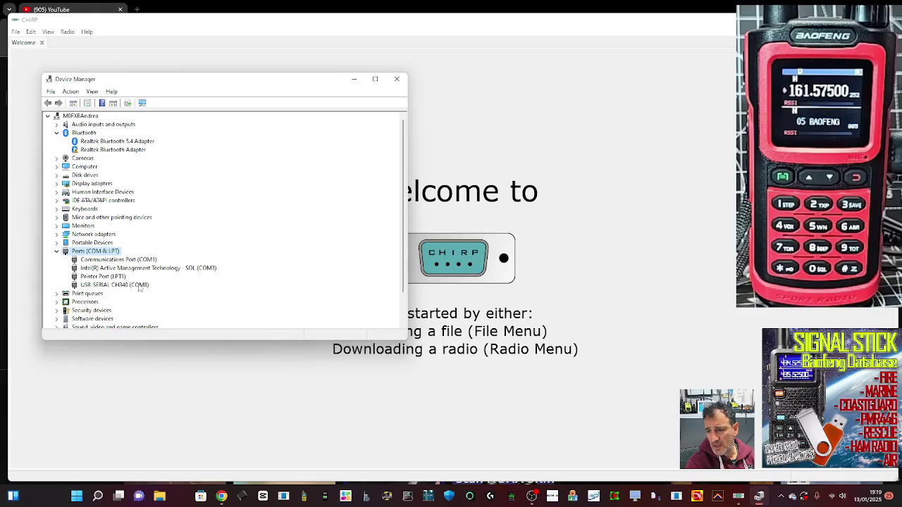
Step: Set the download to port COM8, vendor Baofeng, model UV-17Pro, accepting the experimental driver warning
{"action": "left_click", "coordinate": [354, 79]}
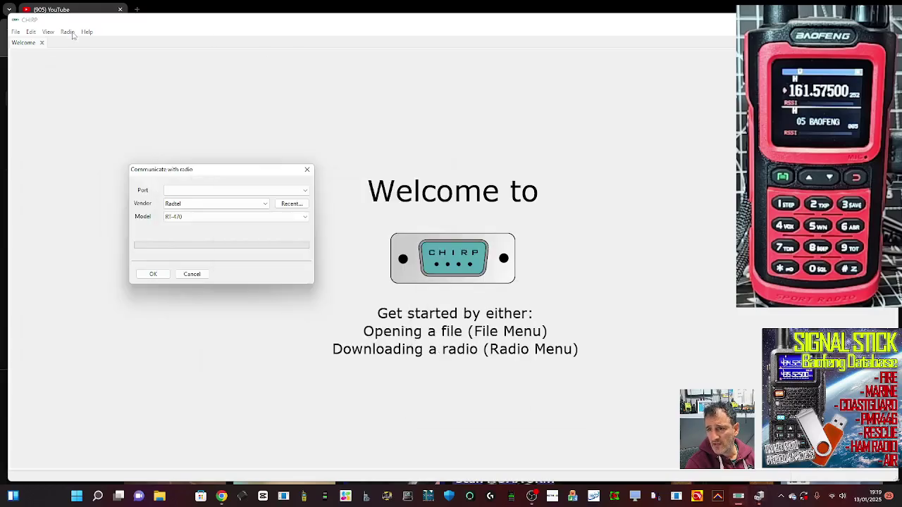
{"action": "left_click", "coordinate": [266, 189]}
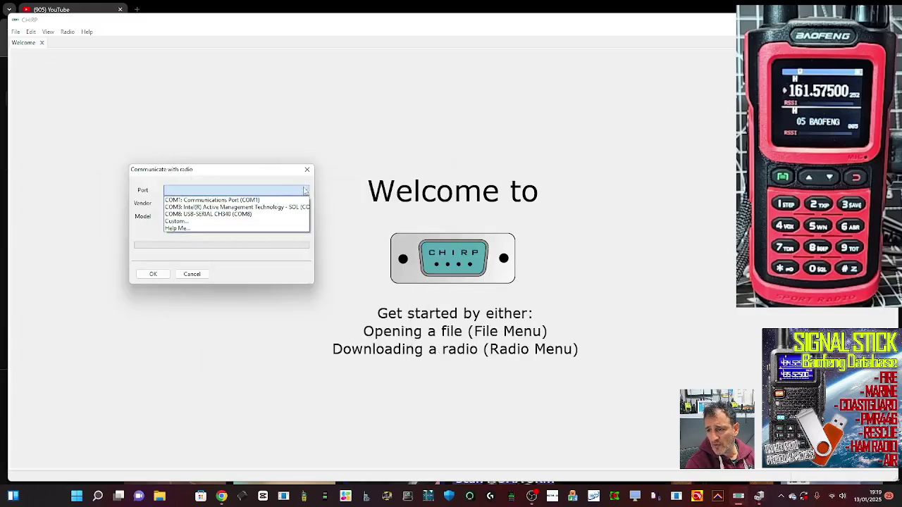
{"action": "left_click", "coordinate": [263, 216]}
{"action": "left_click", "coordinate": [265, 203]}
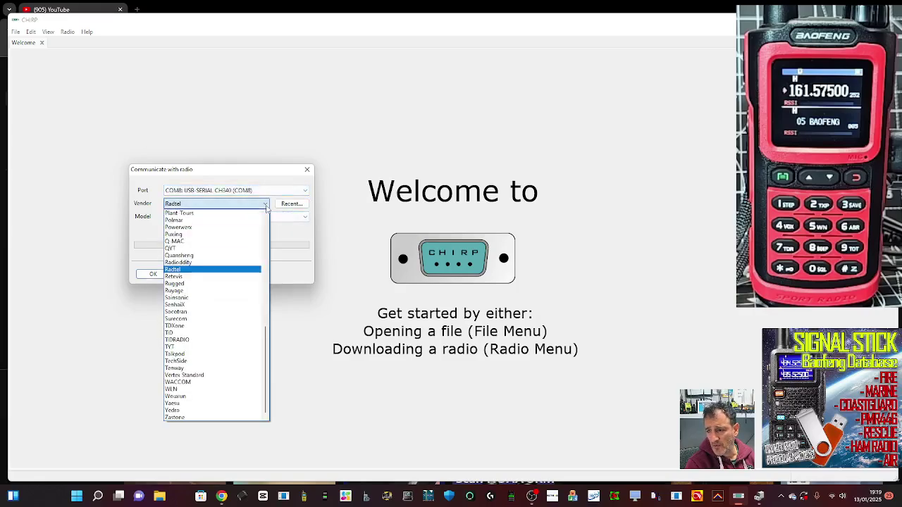
{"action": "left_click_drag", "start_coordinate": [266, 338], "coordinate": [272, 229]}
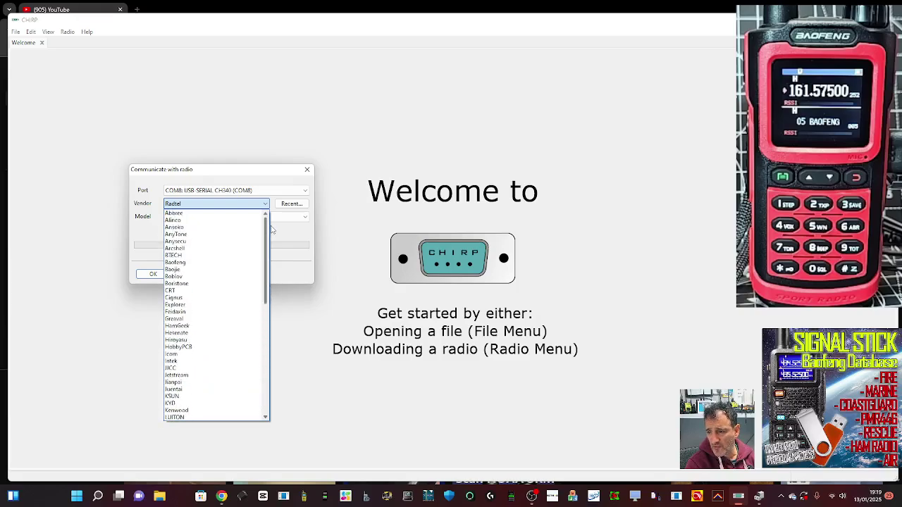
{"action": "left_click", "coordinate": [175, 262]}
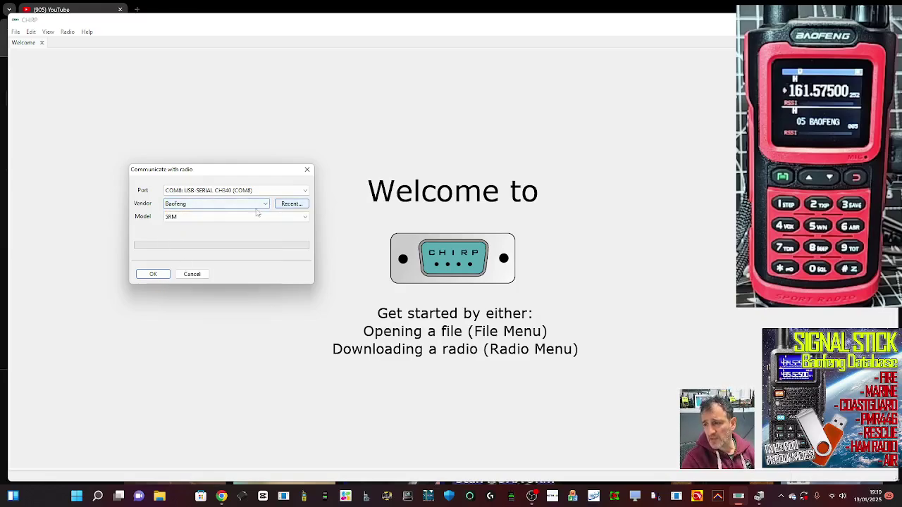
{"action": "left_click", "coordinate": [304, 218]}
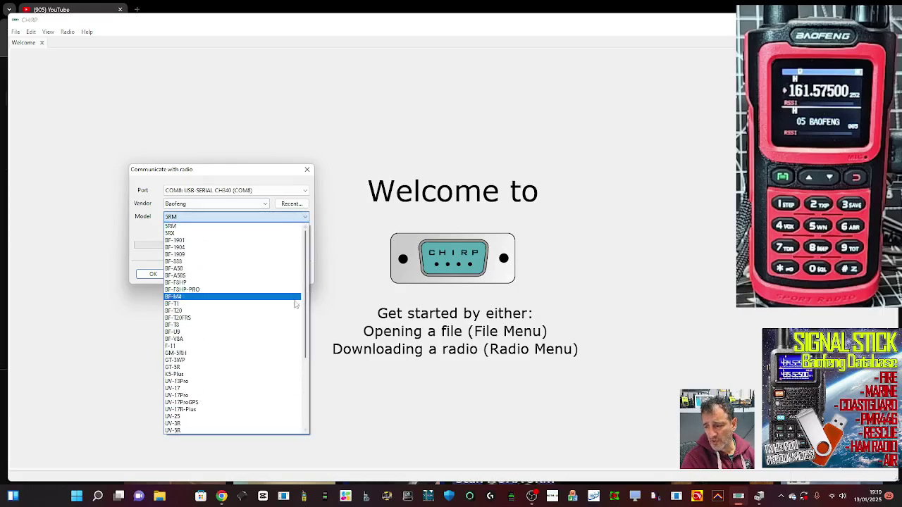
{"action": "scroll", "coordinate": [299, 296], "scroll_direction": "down", "scroll_amount": 2}
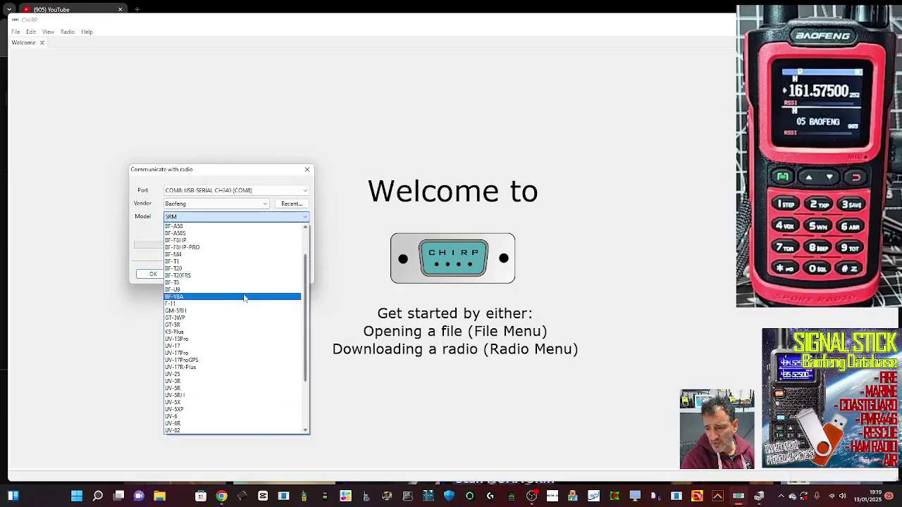
{"action": "left_click", "coordinate": [195, 353]}
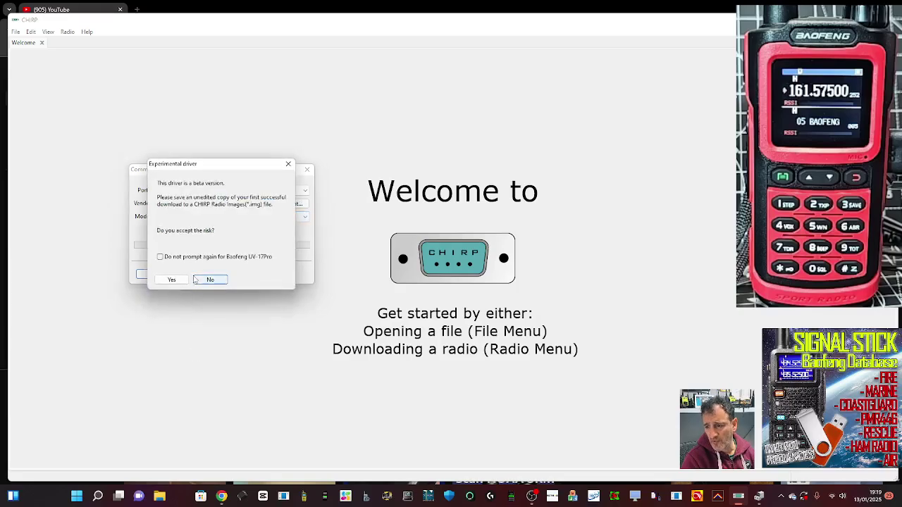
{"action": "left_click", "coordinate": [176, 282]}
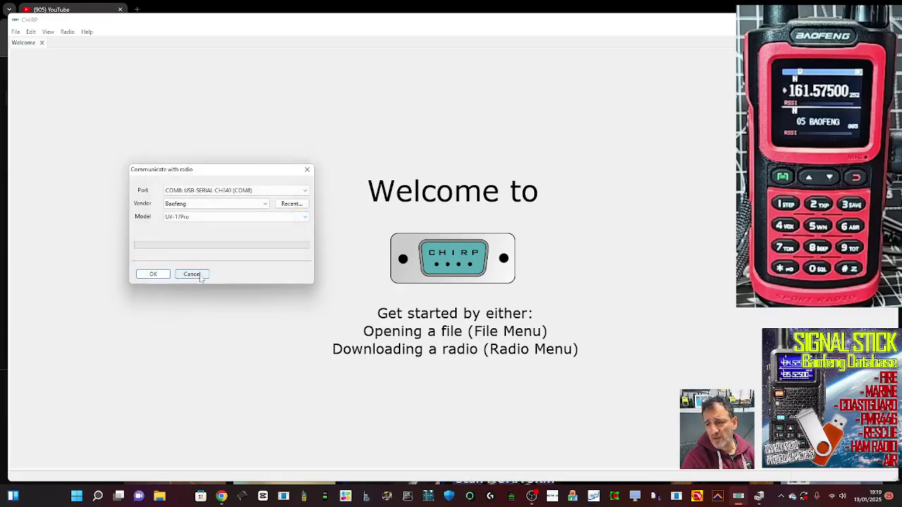
{"action": "left_click", "coordinate": [157, 275]}
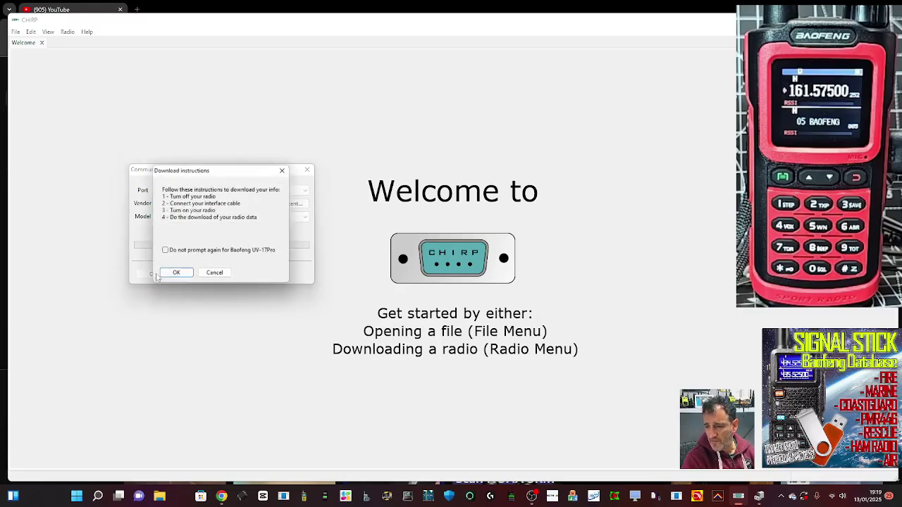
{"action": "left_click", "coordinate": [177, 273]}
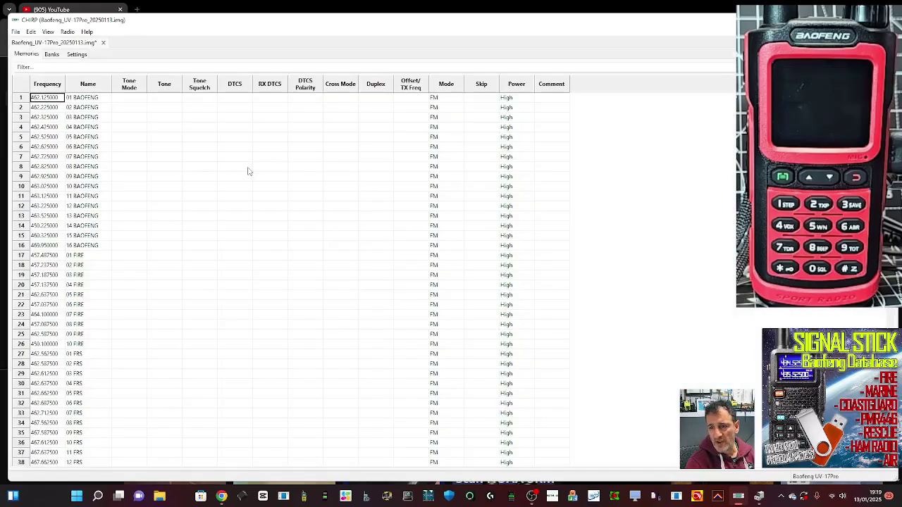
{"action": "scroll", "coordinate": [247, 217], "scroll_direction": "down", "scroll_amount": 4}
{"action": "scroll", "coordinate": [252, 217], "scroll_direction": "up", "scroll_amount": 4}
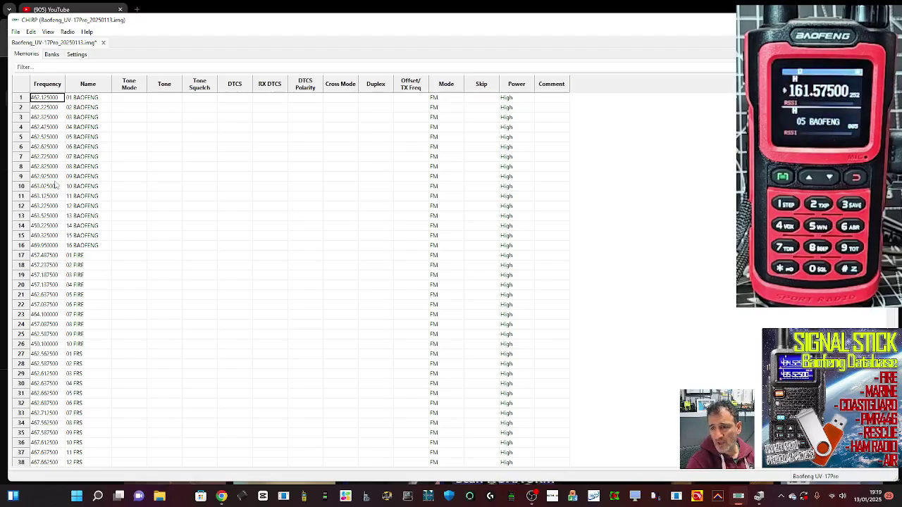
{"action": "scroll", "coordinate": [216, 216], "scroll_direction": "down", "scroll_amount": 7}
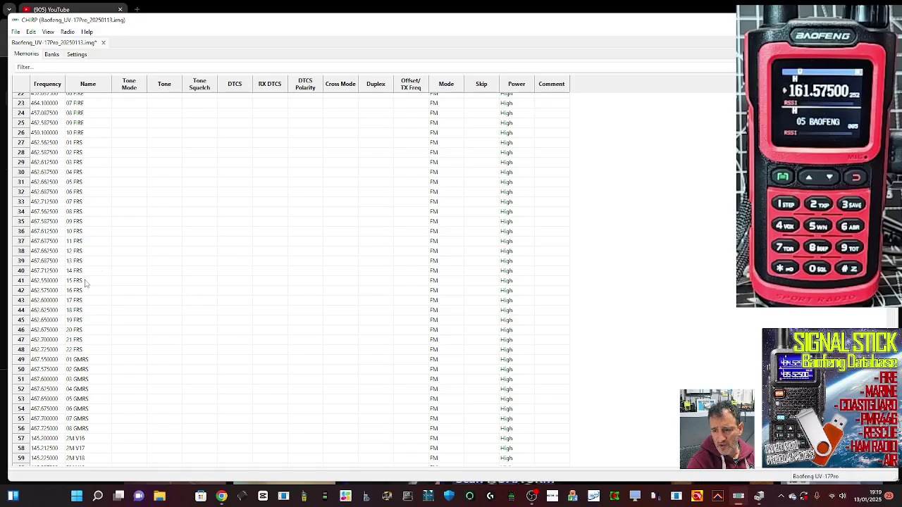
{"action": "scroll", "coordinate": [240, 224], "scroll_direction": "down", "scroll_amount": 9}
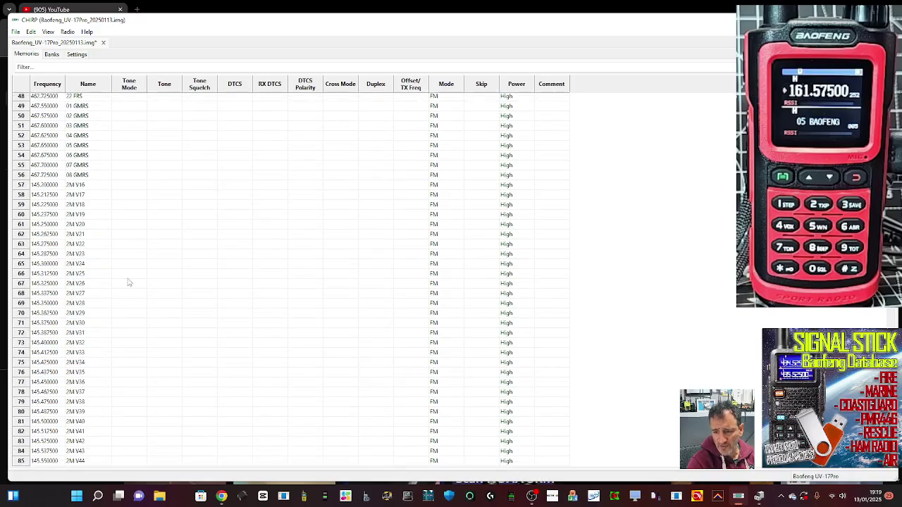
{"action": "scroll", "coordinate": [104, 288], "scroll_direction": "down", "scroll_amount": 20}
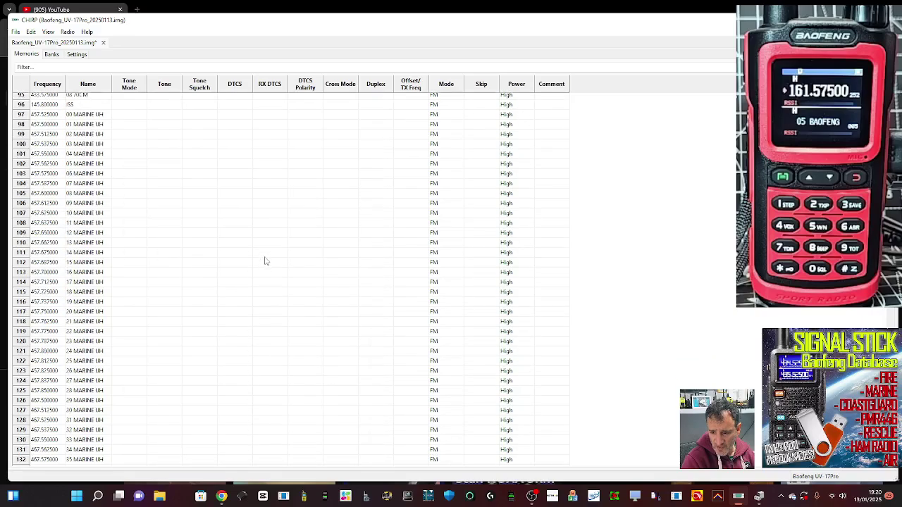
{"action": "scroll", "coordinate": [266, 259], "scroll_direction": "down", "scroll_amount": 20}
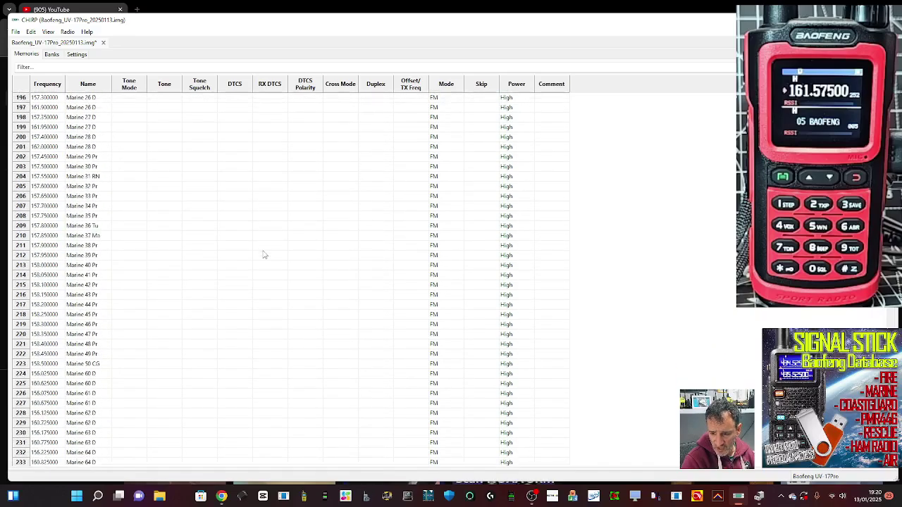
{"action": "scroll", "coordinate": [261, 254], "scroll_direction": "down", "scroll_amount": 20}
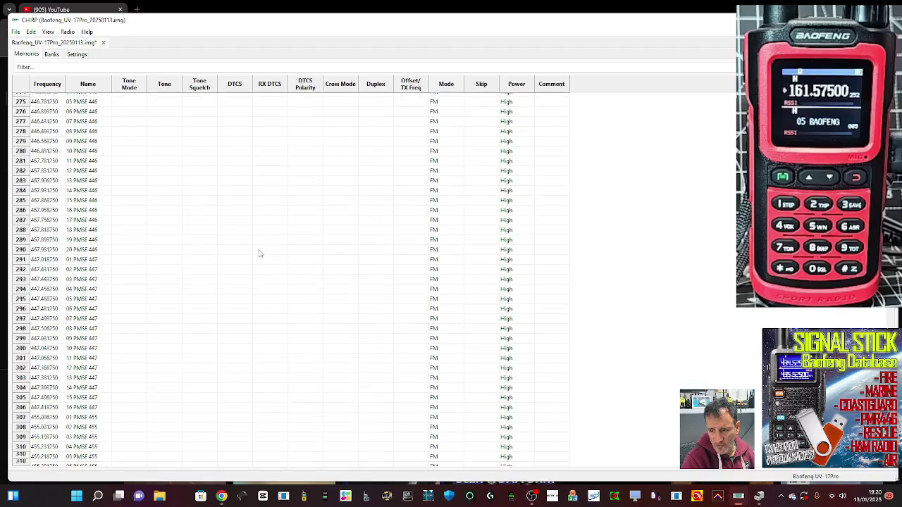
{"action": "scroll", "coordinate": [258, 253], "scroll_direction": "down", "scroll_amount": 20}
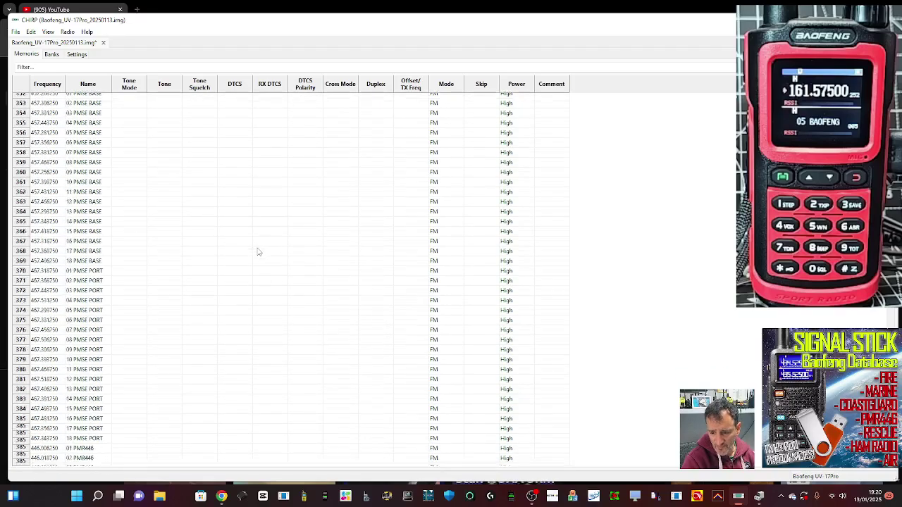
{"action": "scroll", "coordinate": [255, 246], "scroll_direction": "down", "scroll_amount": 20}
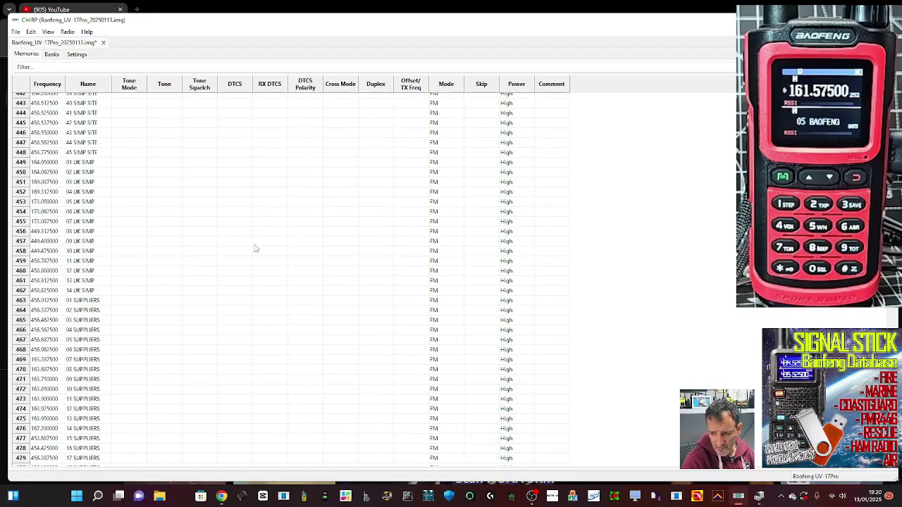
{"action": "scroll", "coordinate": [253, 244], "scroll_direction": "down", "scroll_amount": 20}
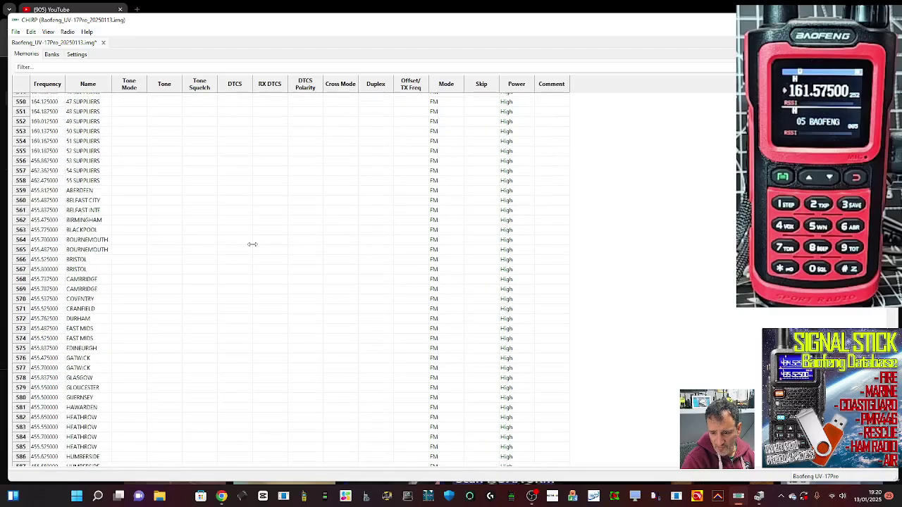
{"action": "scroll", "coordinate": [252, 244], "scroll_direction": "down", "scroll_amount": 11}
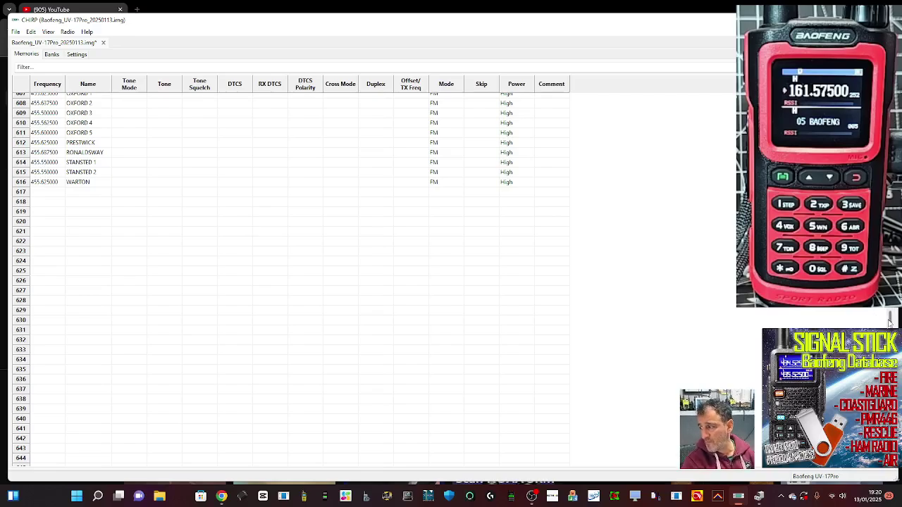
{"action": "scroll", "coordinate": [252, 244], "scroll_direction": "down", "scroll_amount": 1}
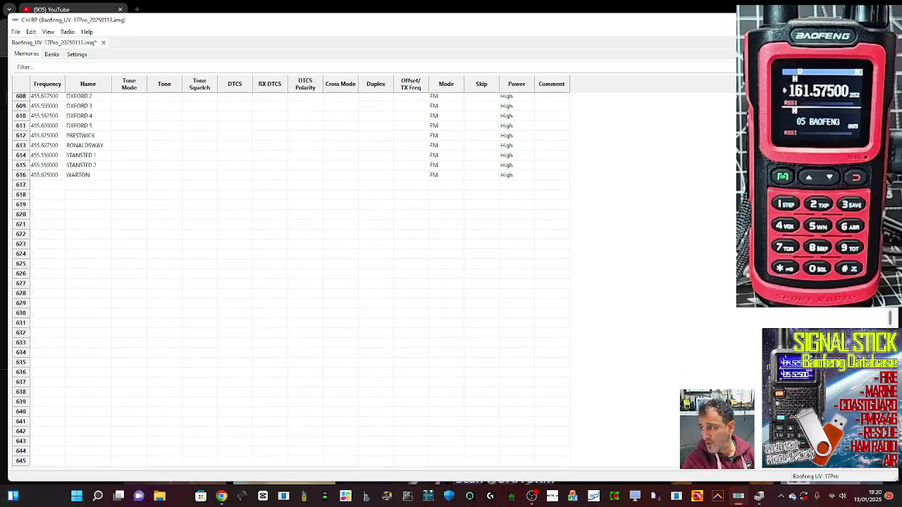
Step: Import Frequencies Only CSV Transmit Enabled.csv from USB Drive (E:) > Signal Stick Files, overwriting the 616 existing memories
{"action": "left_click", "coordinate": [15, 32]}
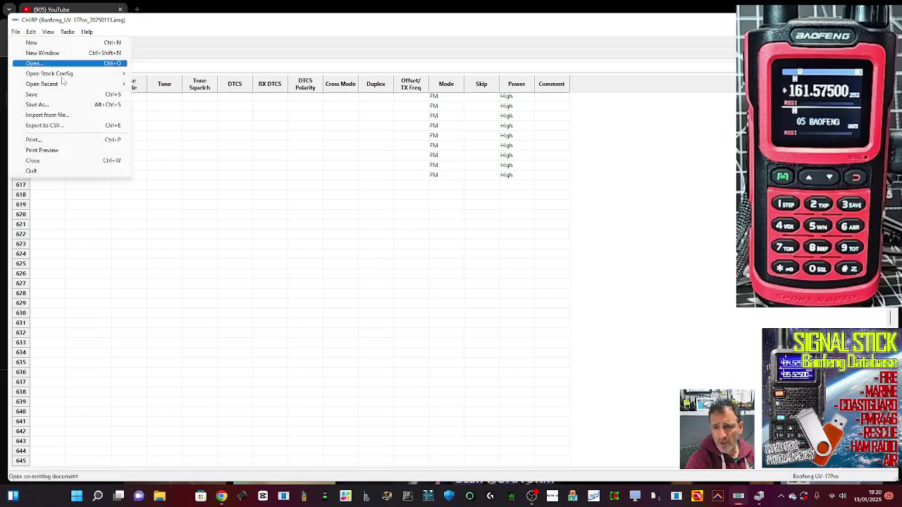
{"action": "left_click", "coordinate": [51, 117]}
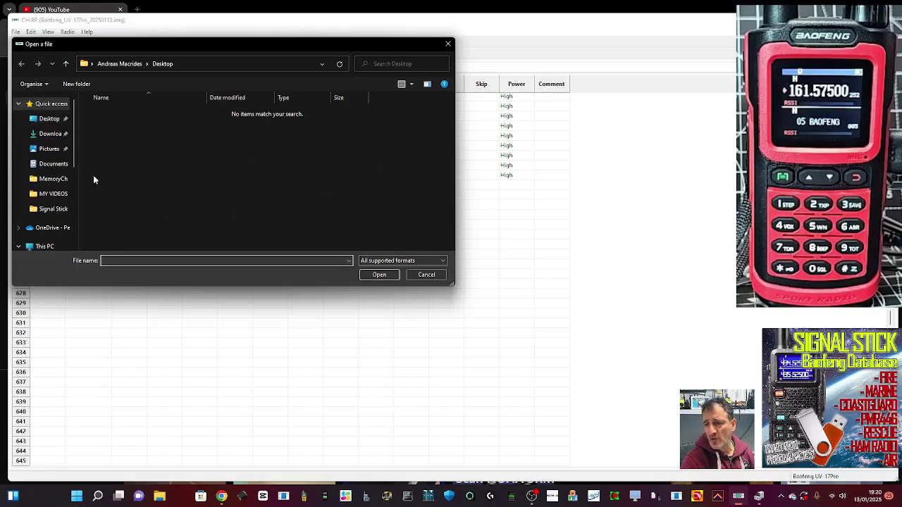
{"action": "left_click", "coordinate": [45, 134]}
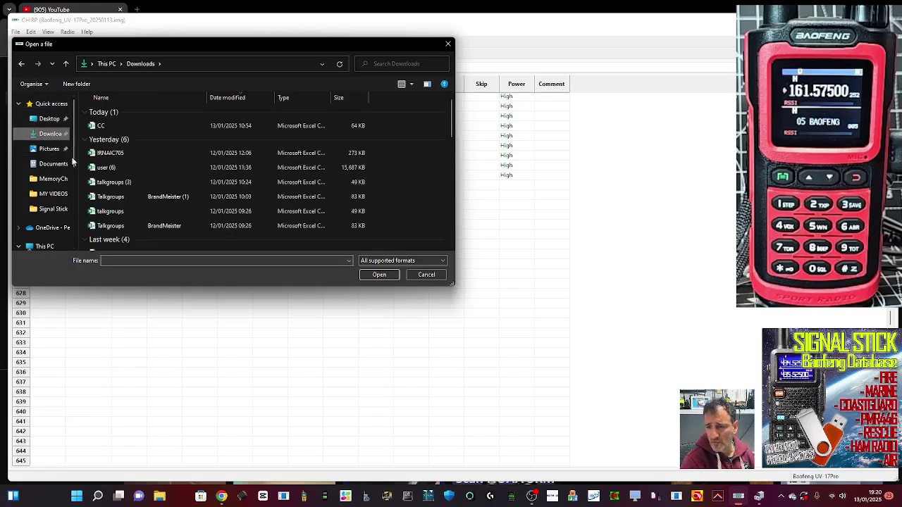
{"action": "left_click", "coordinate": [44, 247]}
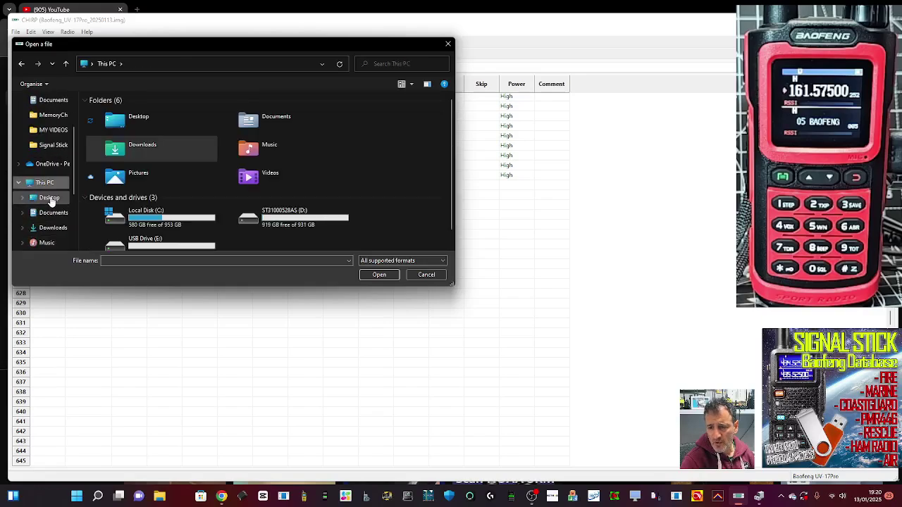
{"action": "scroll", "coordinate": [204, 237], "scroll_direction": "down", "scroll_amount": 1}
{"action": "double_click", "coordinate": [168, 241]}
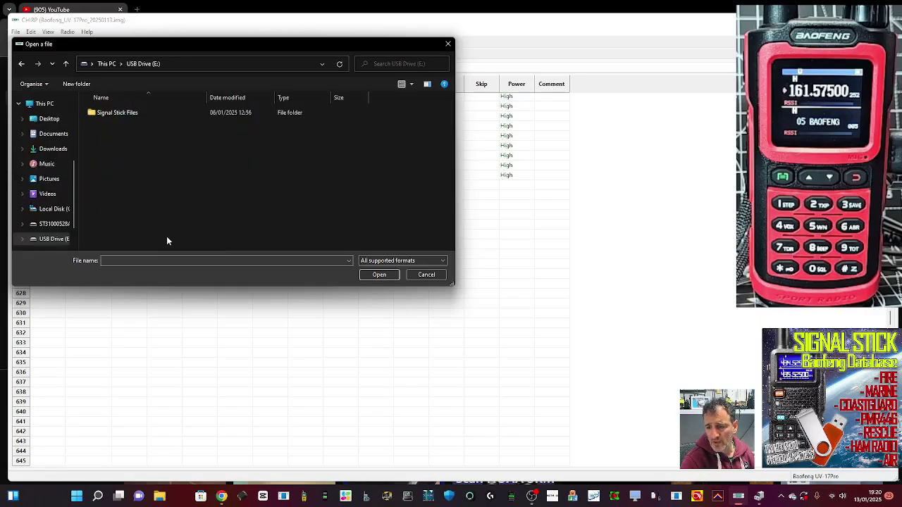
{"action": "double_click", "coordinate": [115, 114]}
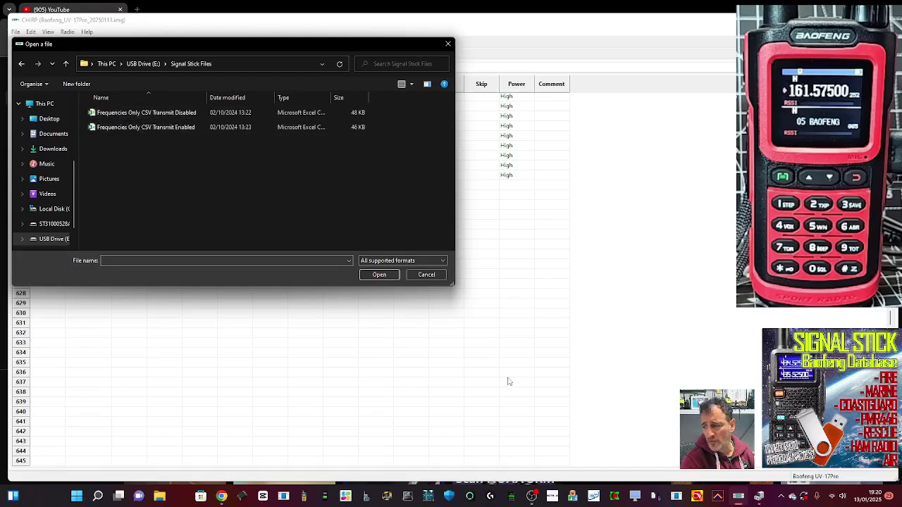
{"action": "left_click", "coordinate": [548, 503]}
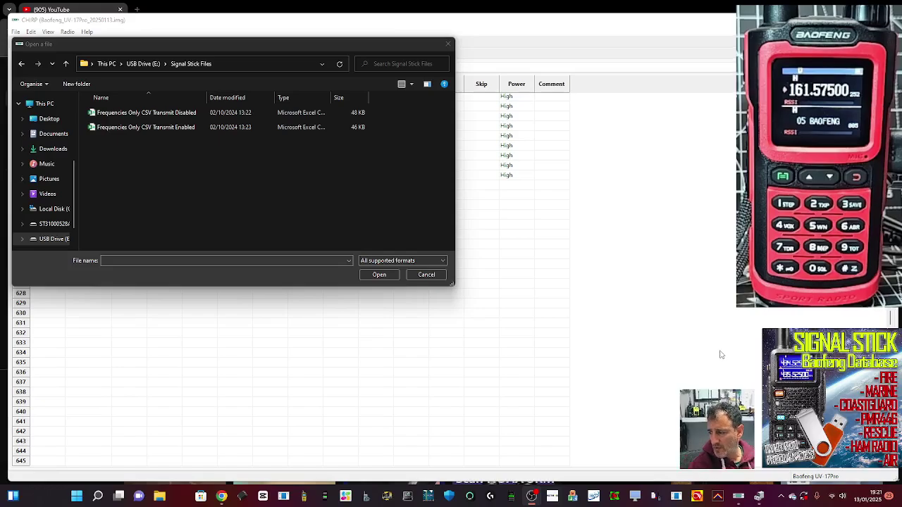
{"action": "double_click", "coordinate": [119, 127]}
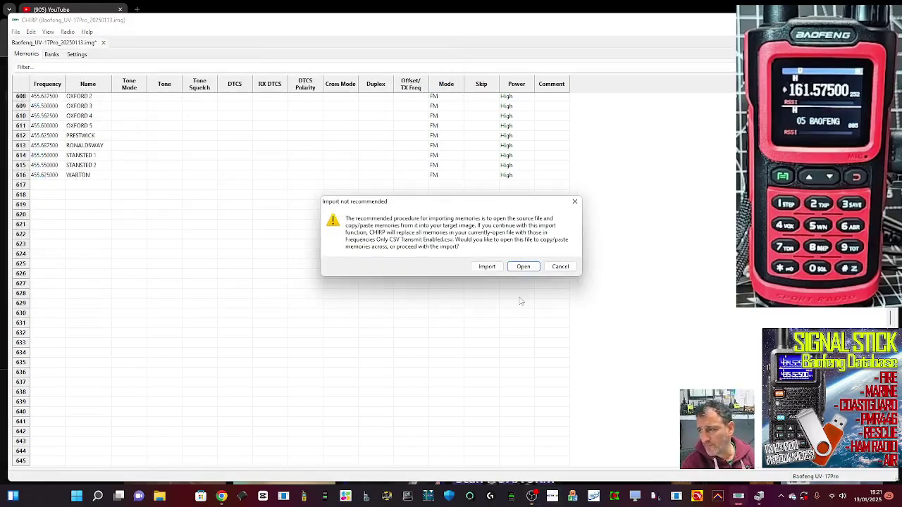
{"action": "left_click", "coordinate": [486, 266]}
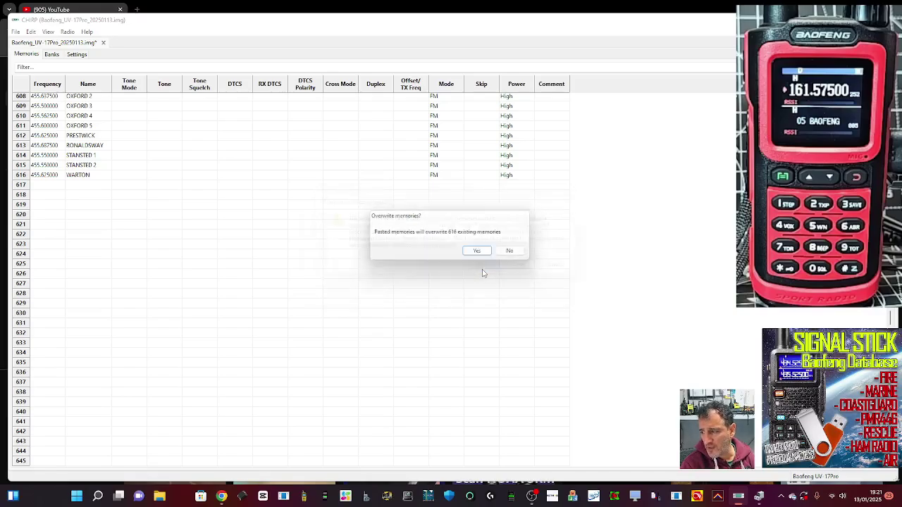
{"action": "left_click", "coordinate": [481, 256]}
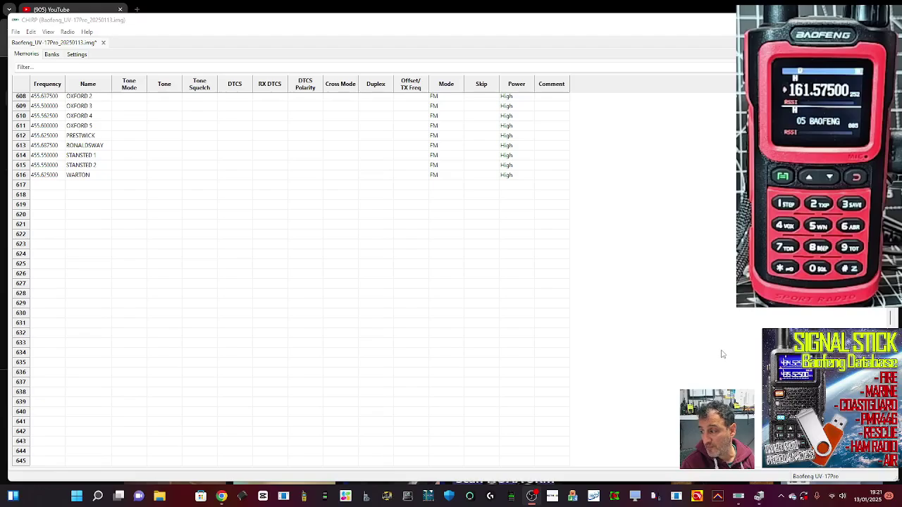
{"action": "scroll", "coordinate": [345, 115], "scroll_direction": "up", "scroll_amount": 20}
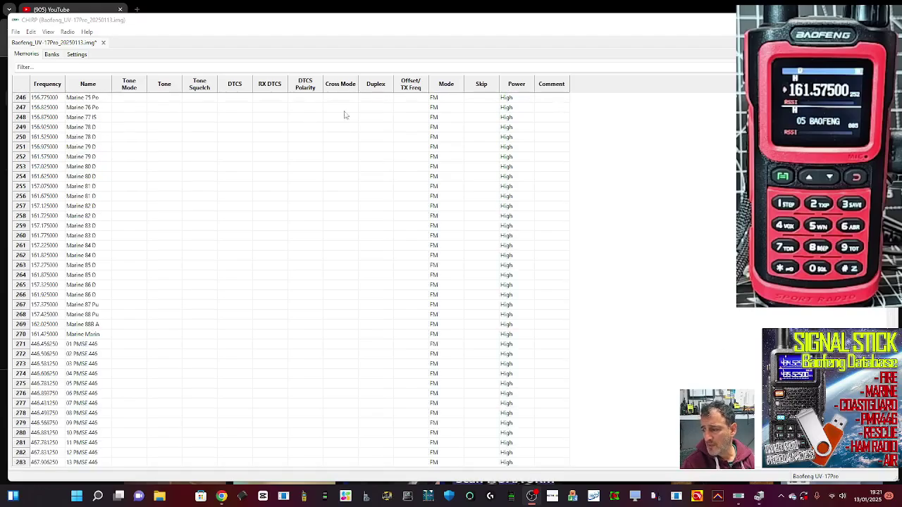
Step: Upload the imported memories to the UV-17Pro, confirming the connection settings and clone instructions
{"action": "left_click", "coordinate": [68, 33]}
{"action": "left_click", "coordinate": [89, 41]}
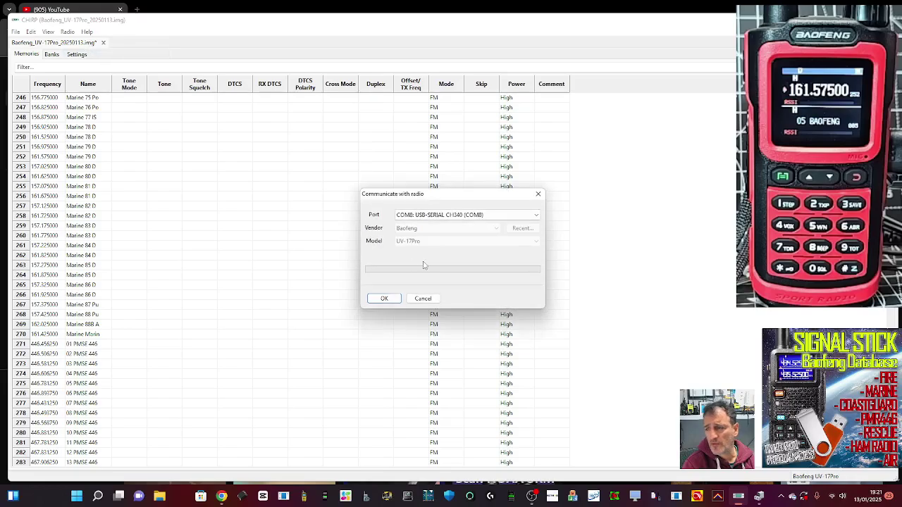
{"action": "left_click", "coordinate": [389, 300]}
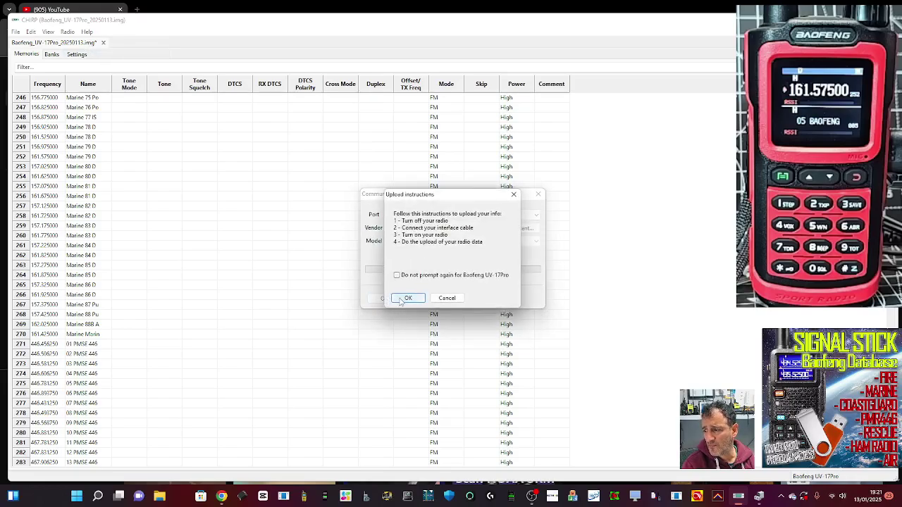
{"action": "left_click", "coordinate": [402, 300]}
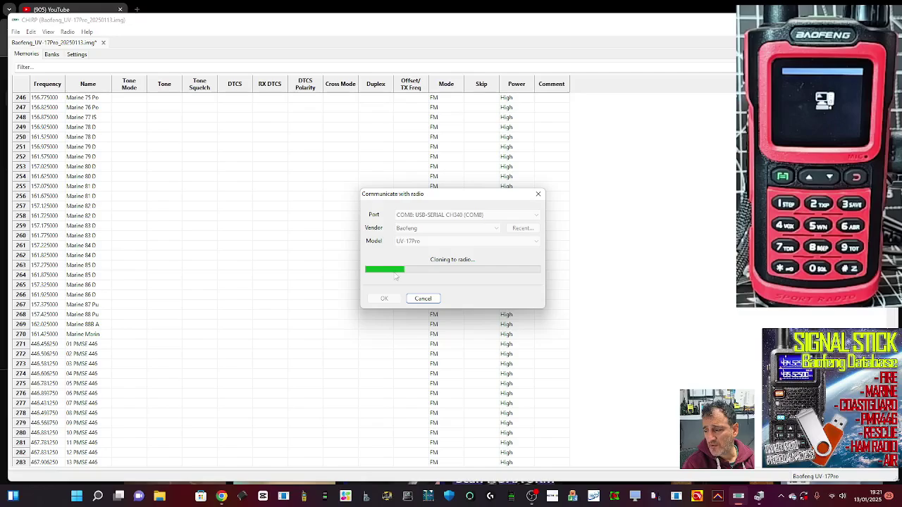
{"action": "mouse_move", "coordinate": [533, 497]}
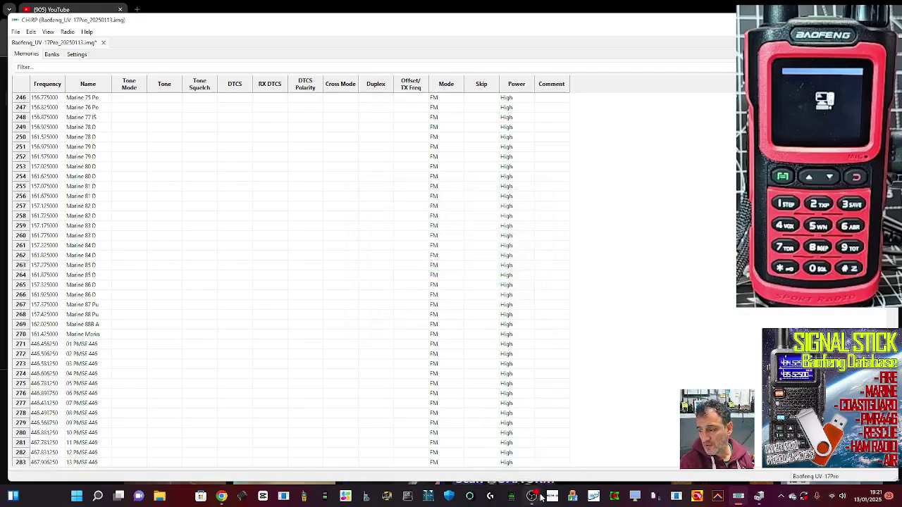
Step: In the Settings tab, change Channel A display type from Frequency to Name
{"action": "left_click", "coordinate": [73, 54]}
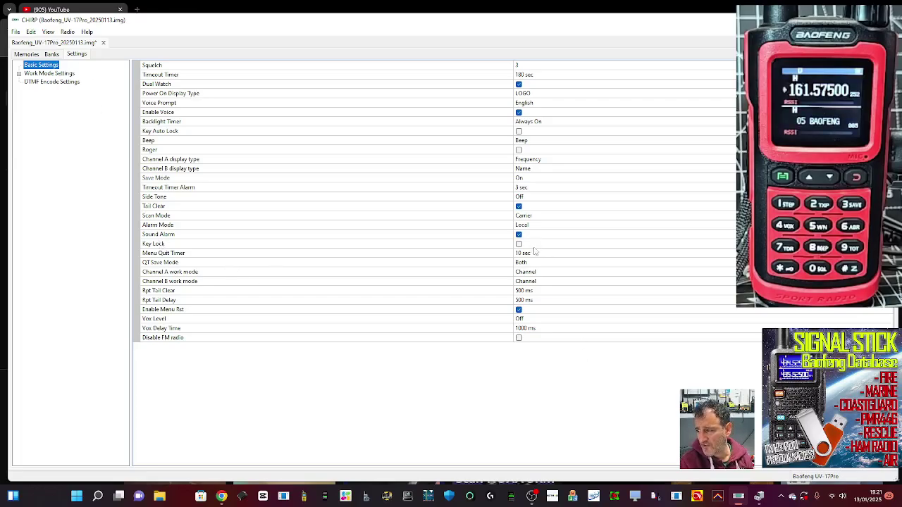
{"action": "left_click", "coordinate": [542, 161]}
{"action": "left_click", "coordinate": [543, 161]}
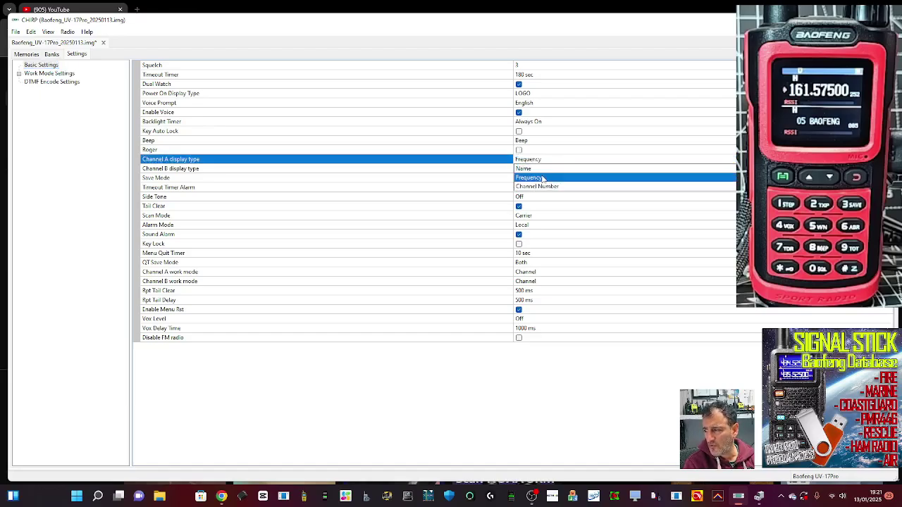
{"action": "left_click", "coordinate": [540, 170]}
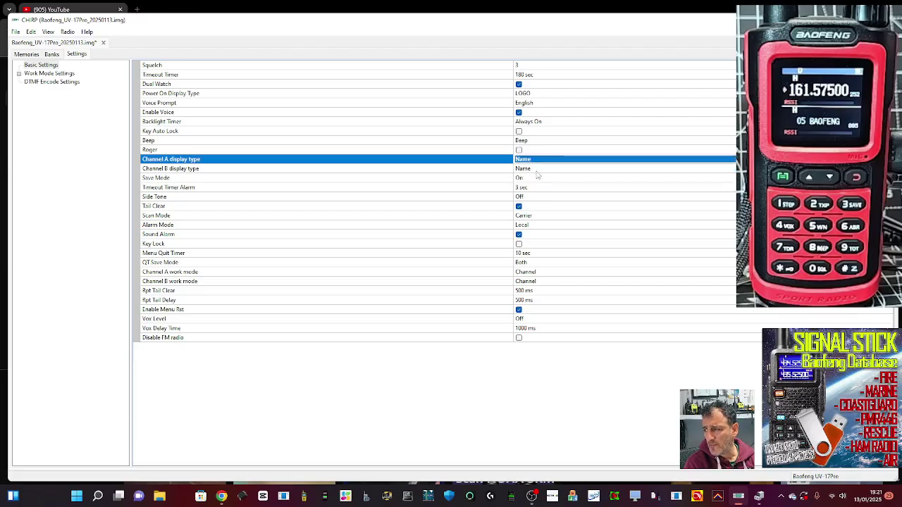
{"action": "left_click", "coordinate": [67, 33]}
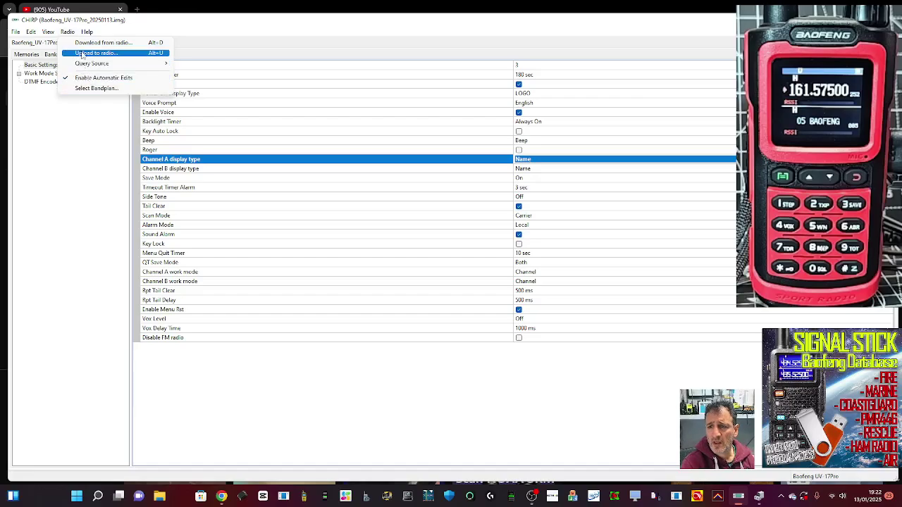
Step: Clone the Name display setting and memories to the UV-17Pro radio
{"action": "left_click", "coordinate": [88, 53]}
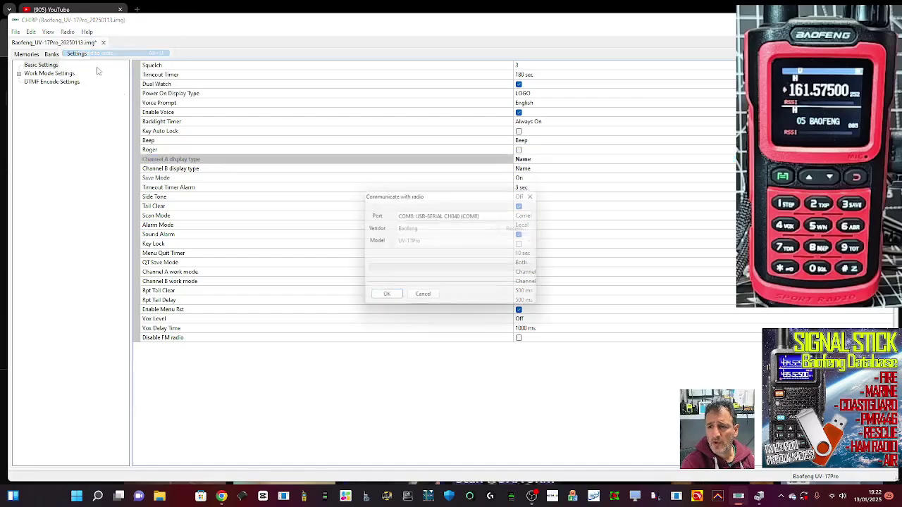
{"action": "left_click", "coordinate": [385, 298]}
{"action": "left_click", "coordinate": [408, 299]}
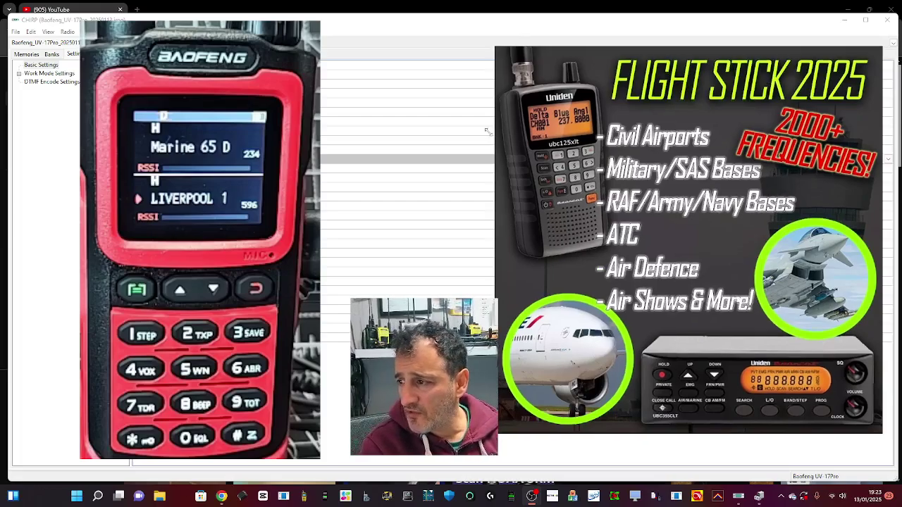
{"action": "key", "text": "alt+Tab"}
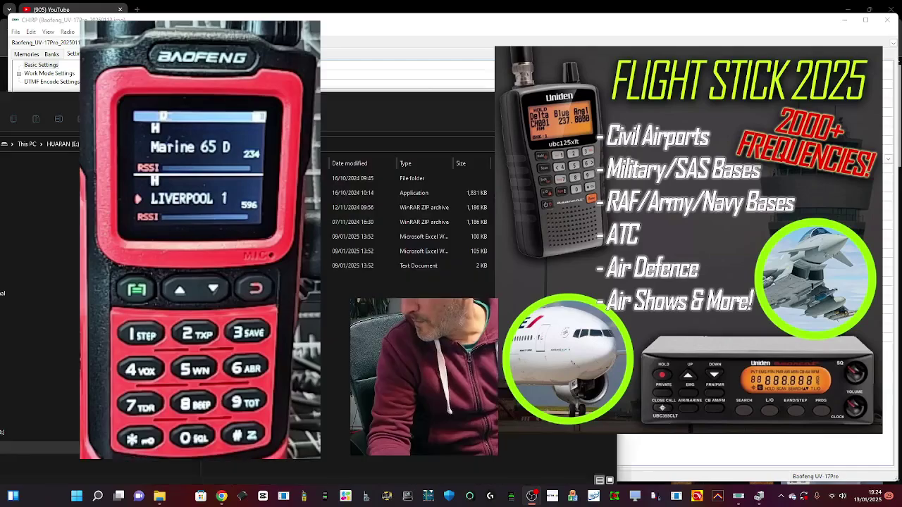